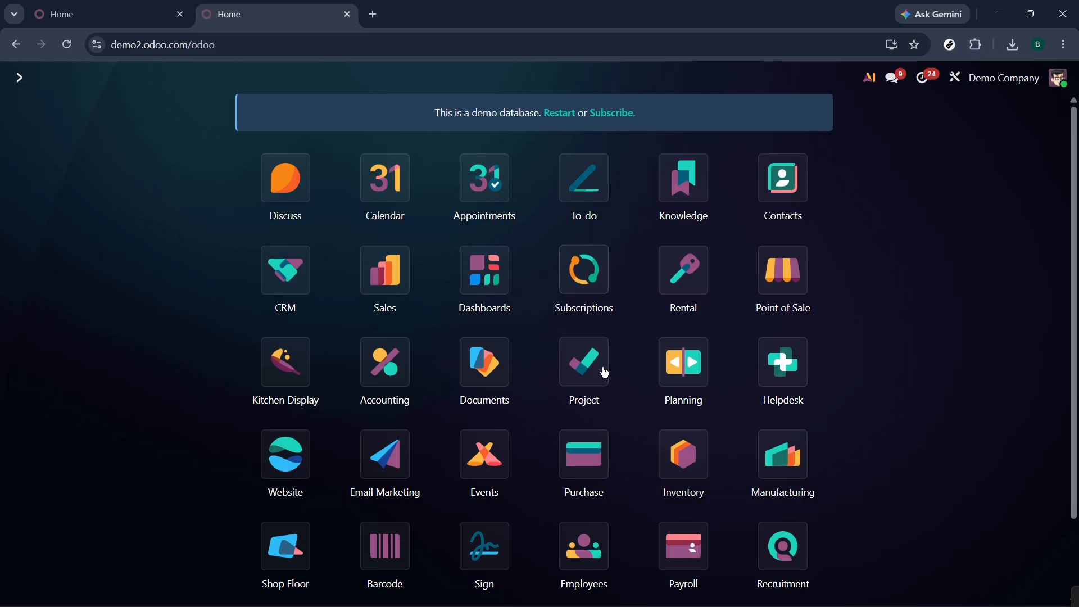
Start a new product record from the Inventory app's product list
{"action": "left_click", "coordinate": [695, 467]}
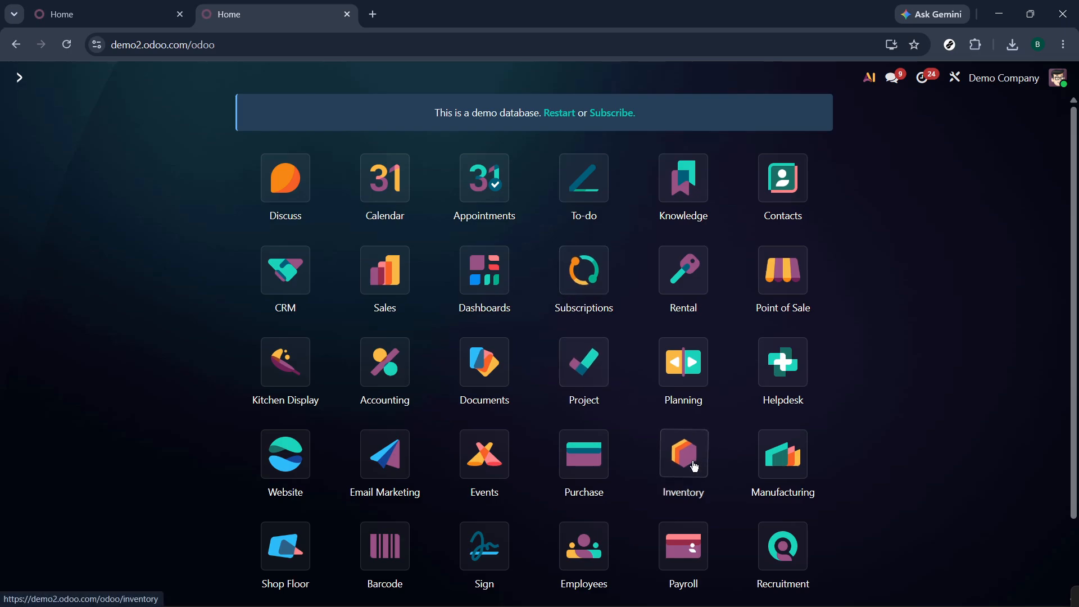
{"action": "left_click", "coordinate": [241, 81]}
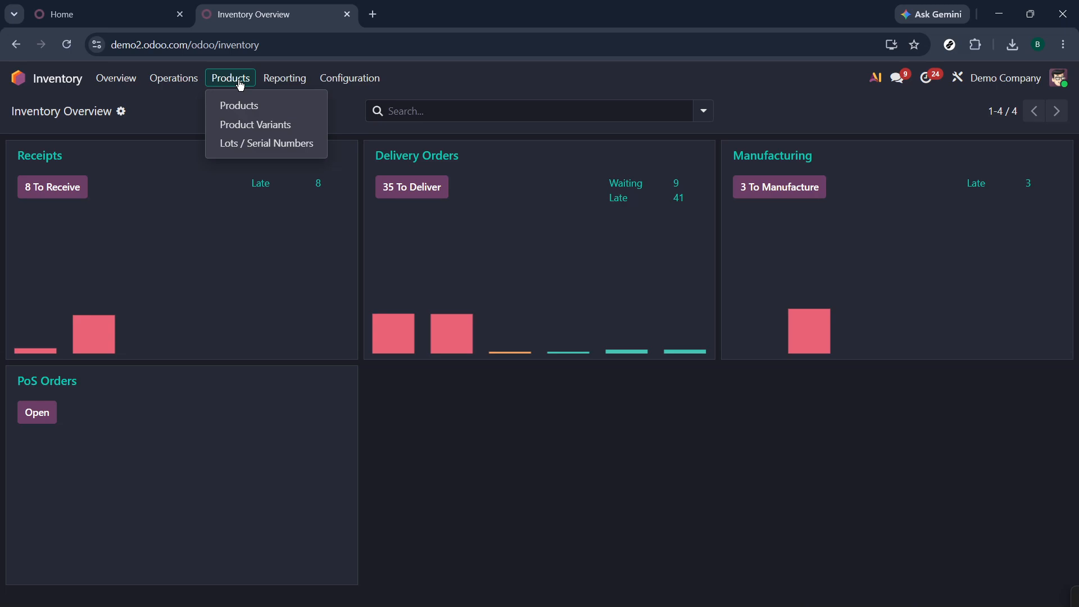
{"action": "left_click", "coordinate": [243, 107]}
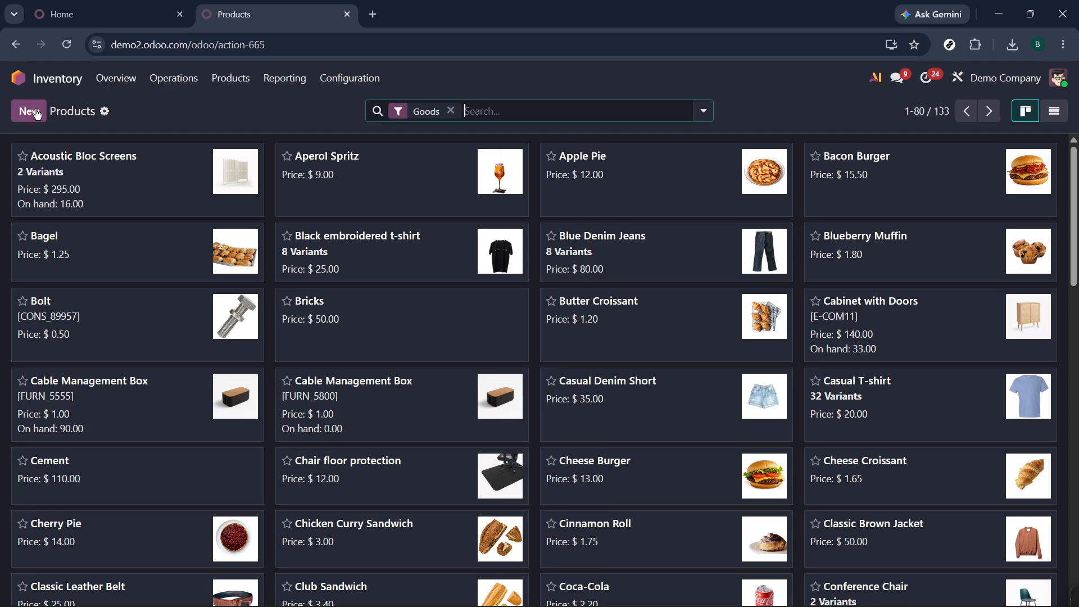
{"action": "left_click", "coordinate": [37, 114]}
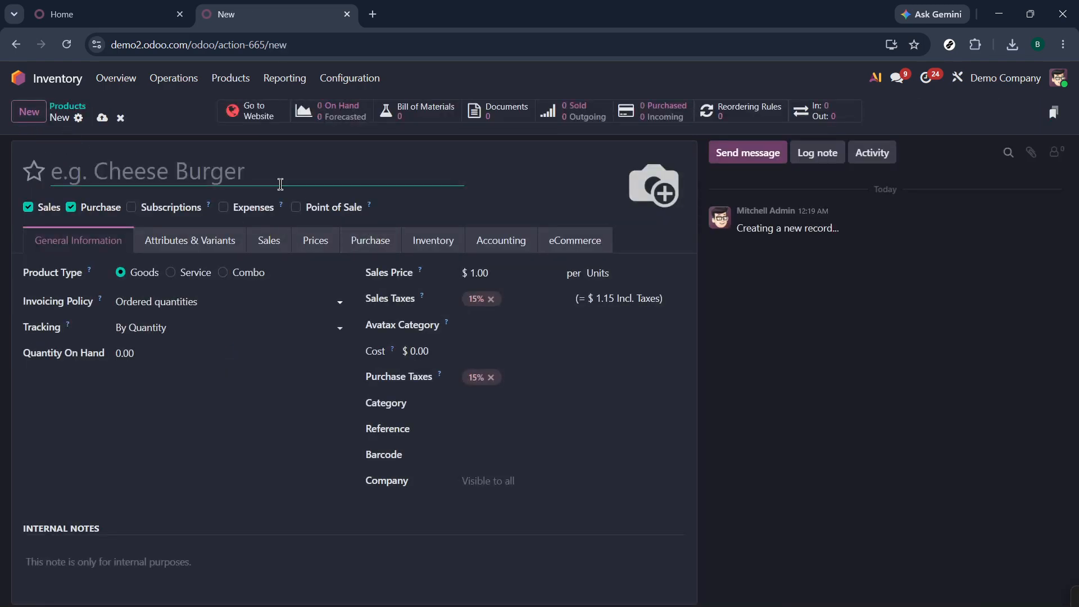
Name the new product "ABEL PRODUCT"
{"action": "type", "text": "AB"}
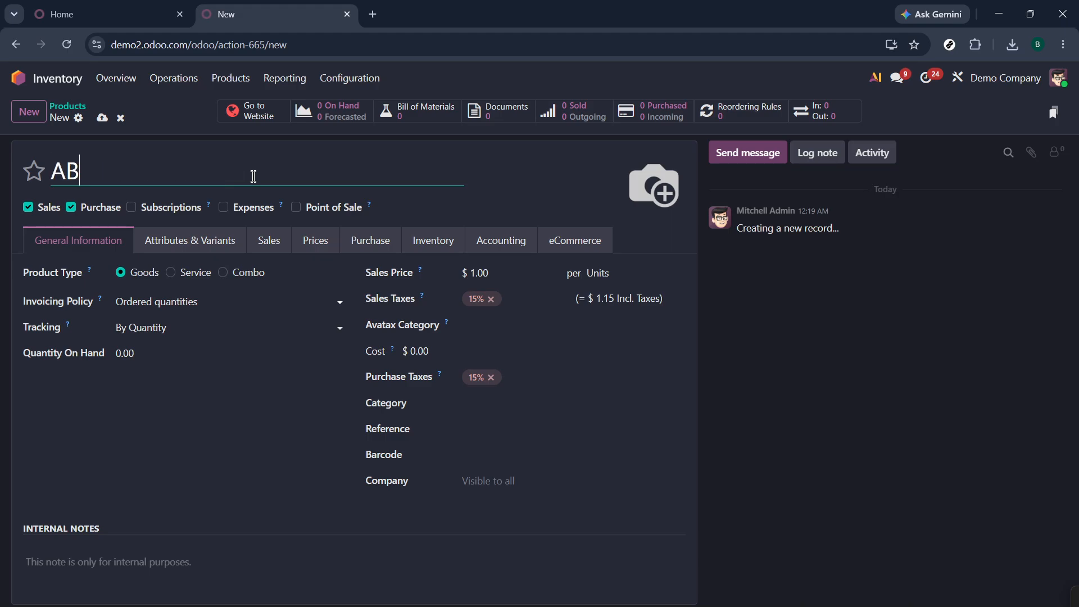
{"action": "key", "text": "BackSpace"}
{"action": "type", "text": "B"}
{"action": "key", "text": "BackSpace"}
{"action": "type", "text": "b"}
{"action": "type", "text": "B"}
{"action": "type", "text": "L"}
{"action": "key", "text": "BackSpace"}
{"action": "type", "text": "EL PRO"}
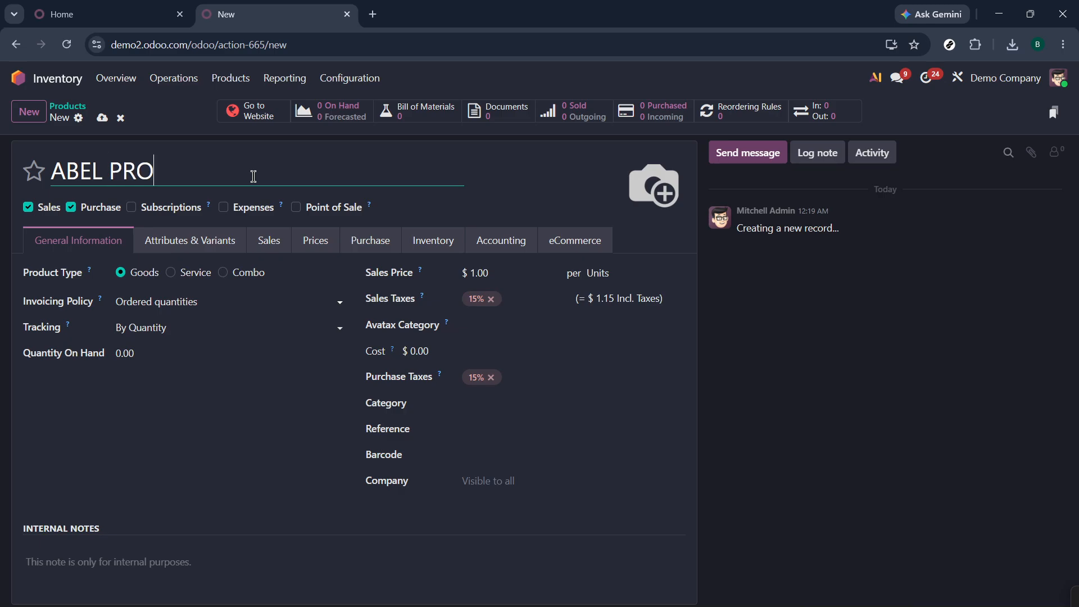
{"action": "type", "text": "DUCT"}
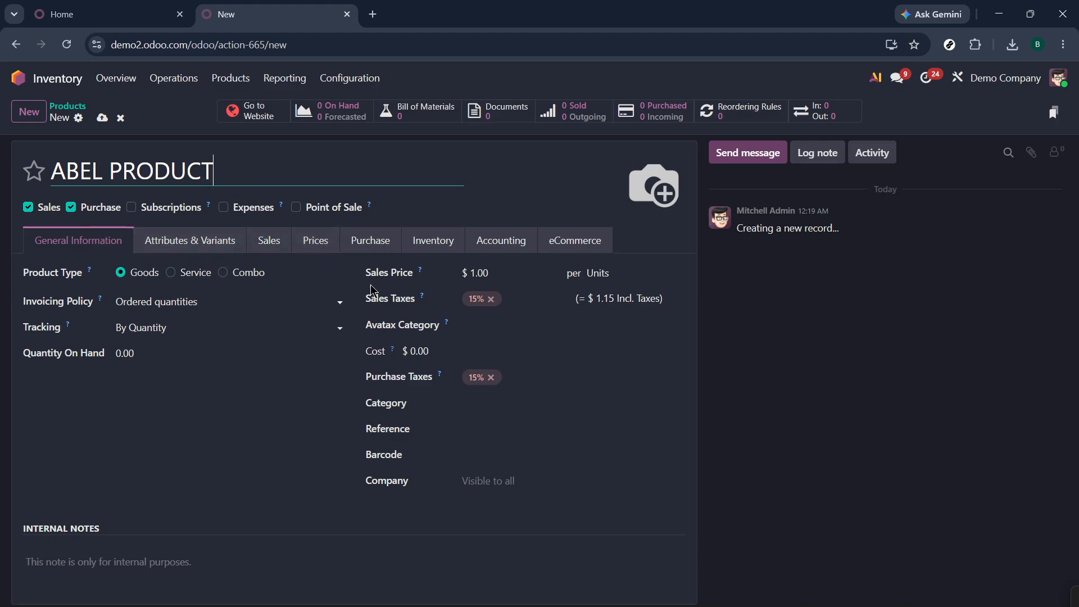
{"action": "mouse_move", "coordinate": [670, 175]}
{"action": "left_click", "coordinate": [633, 201]}
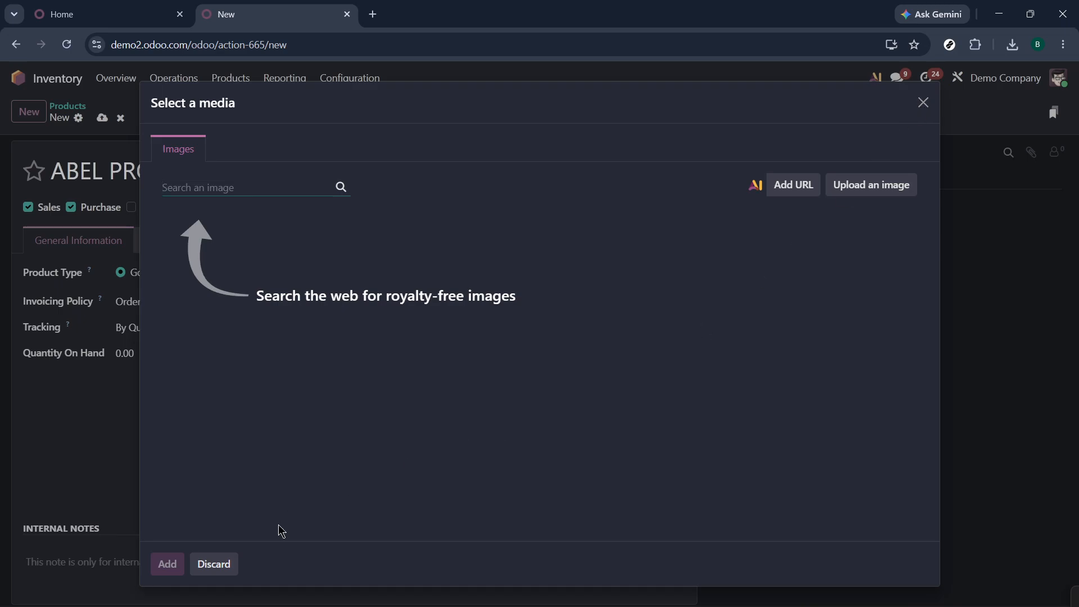
{"action": "left_click", "coordinate": [209, 564]}
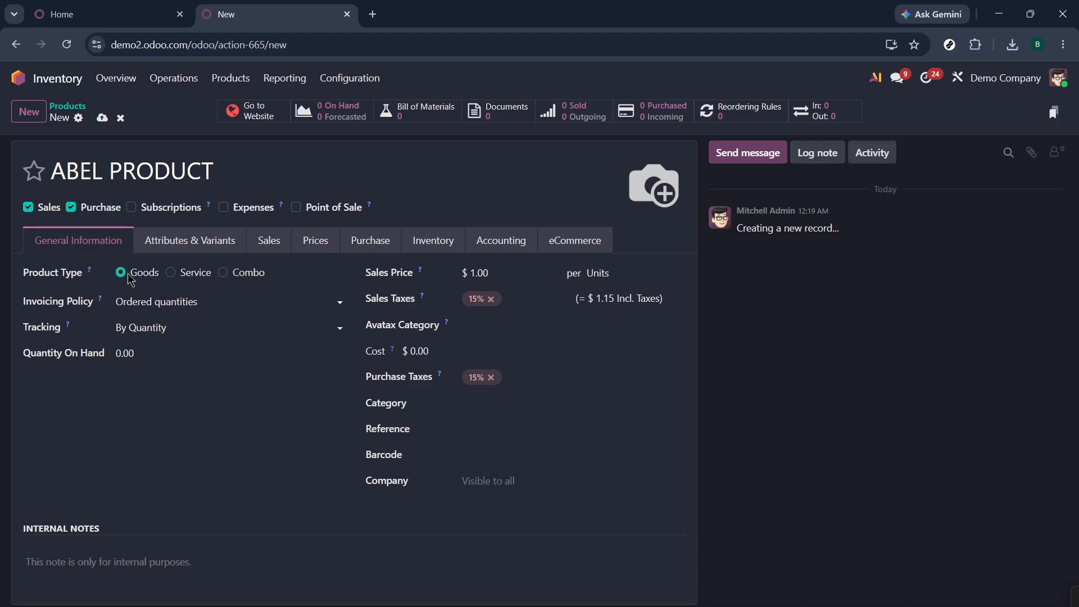
Set ABEL PRODUCT's tracking to By Lots and open its on-hand stock details
{"action": "left_click", "coordinate": [239, 299]}
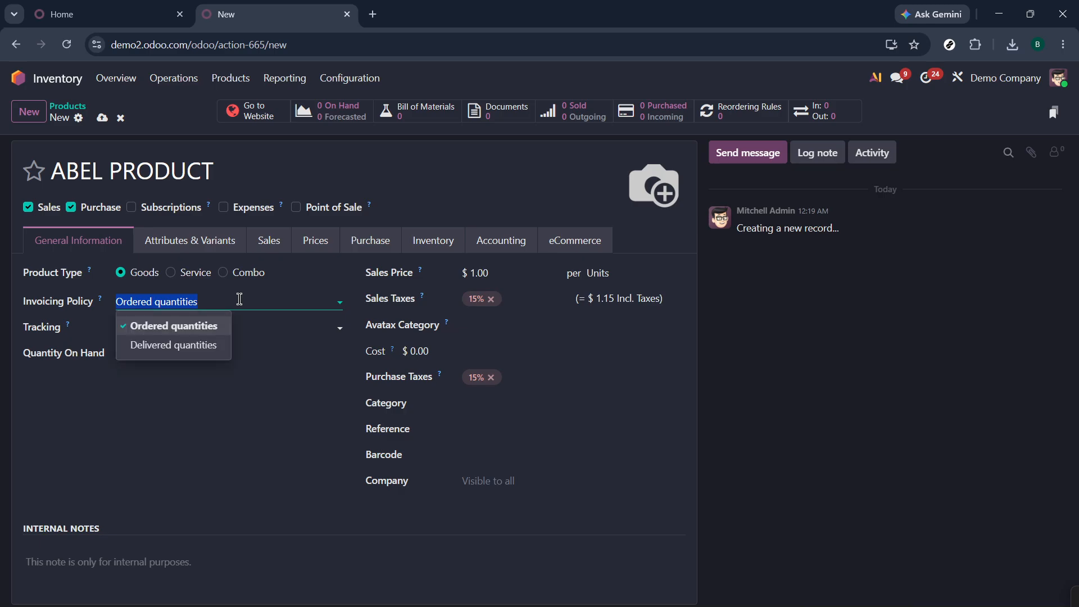
{"action": "left_click", "coordinate": [245, 328]}
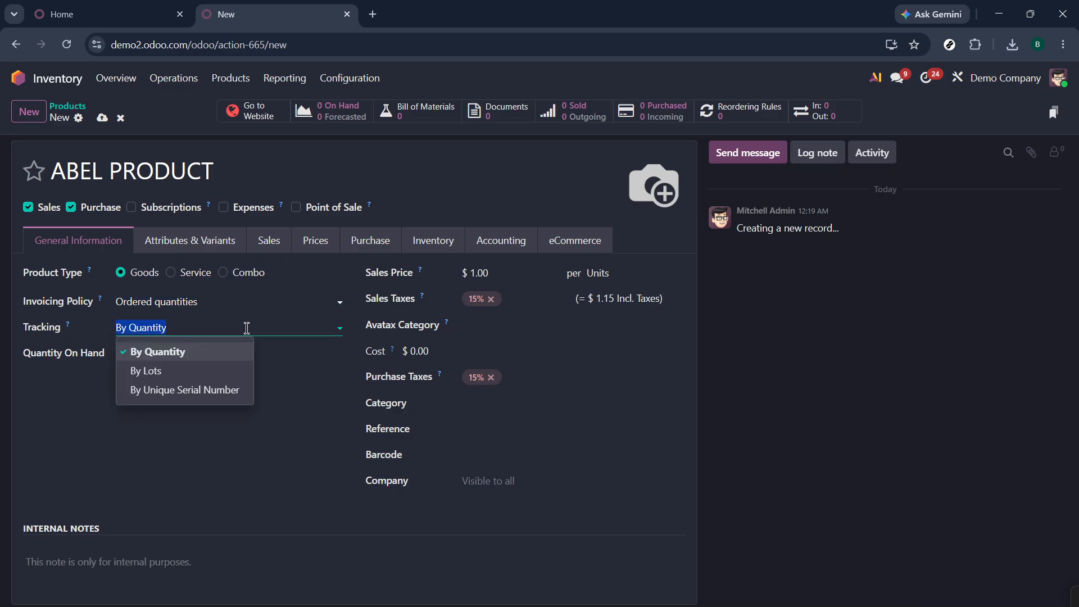
{"action": "left_click", "coordinate": [211, 369]}
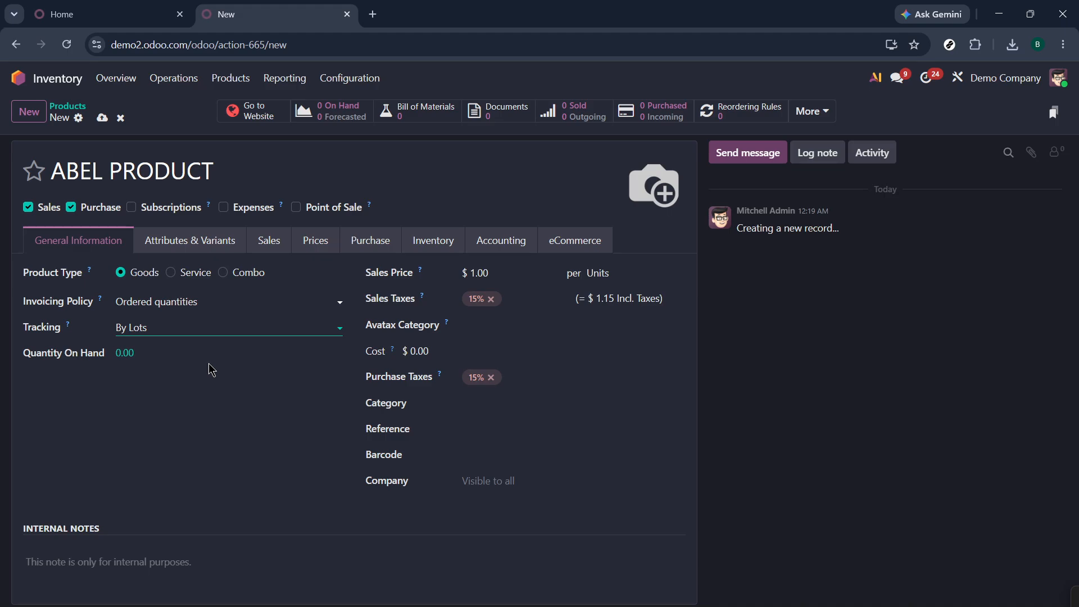
{"action": "left_click", "coordinate": [132, 356]}
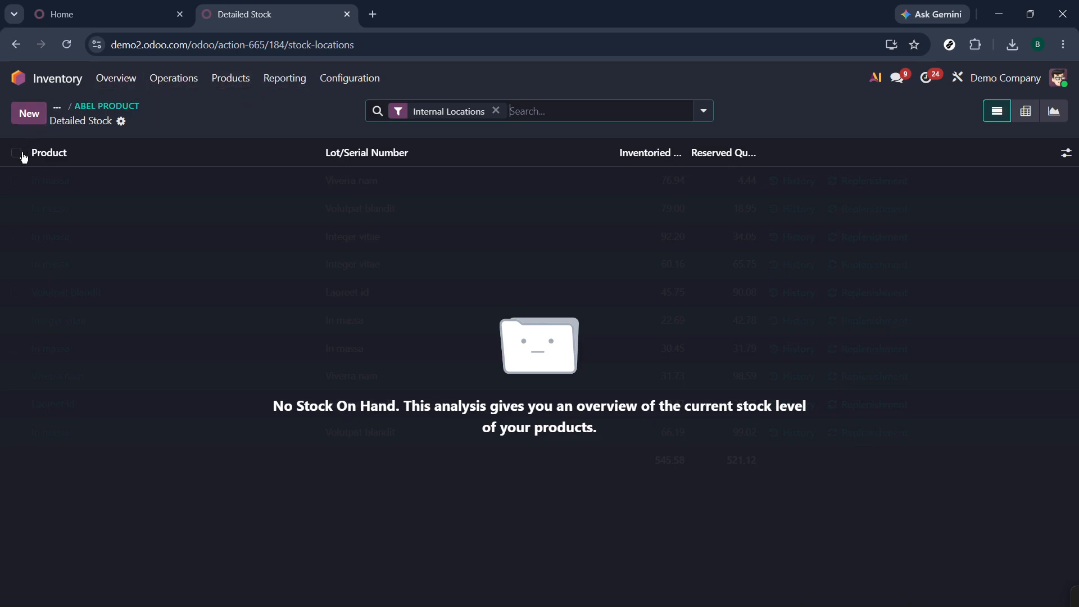
Create another product named "ABEL" from the product list and save it
{"action": "left_click", "coordinate": [232, 79]}
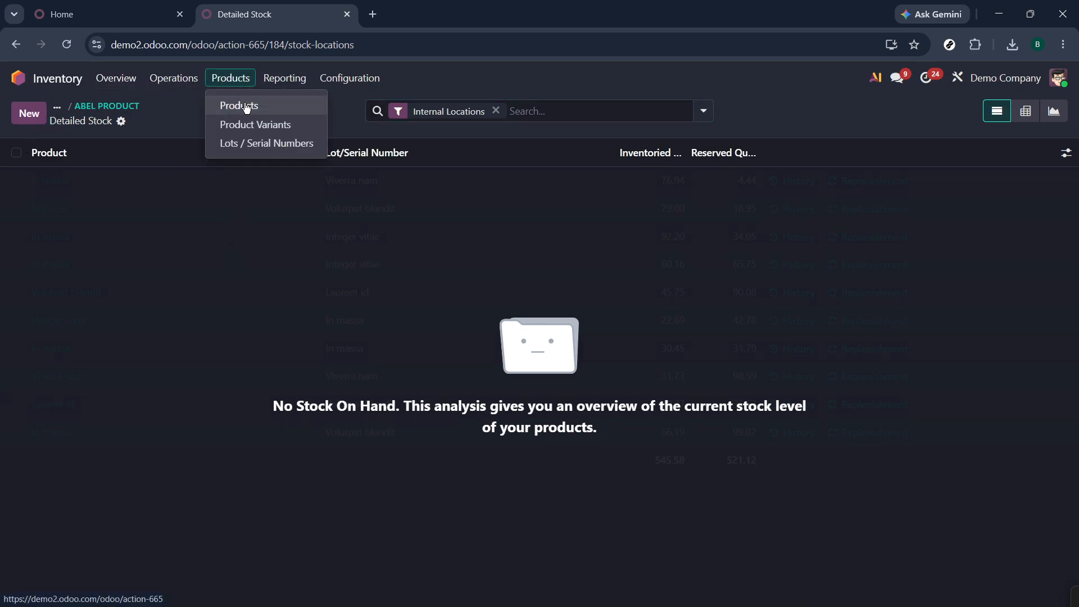
{"action": "left_click", "coordinate": [245, 107]}
{"action": "left_click", "coordinate": [29, 112]}
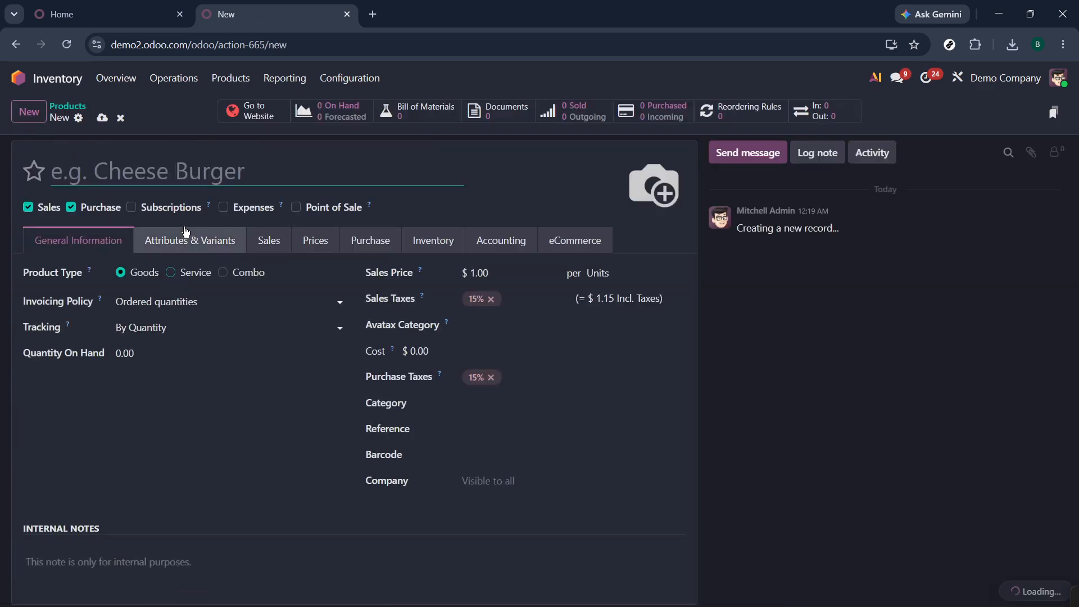
{"action": "type", "text": "ABEL"}
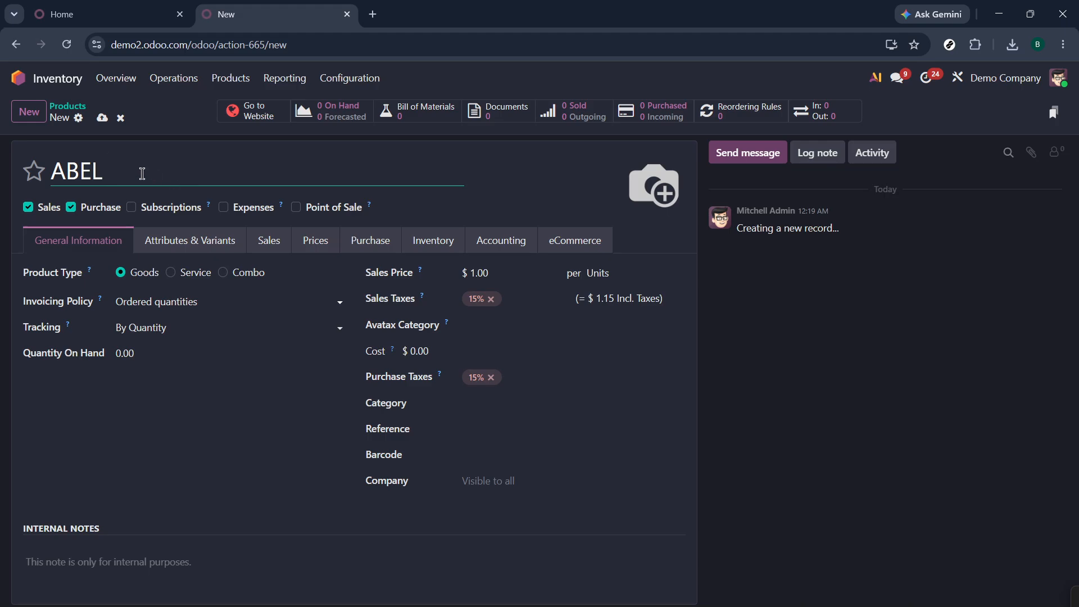
{"action": "left_click", "coordinate": [101, 123]}
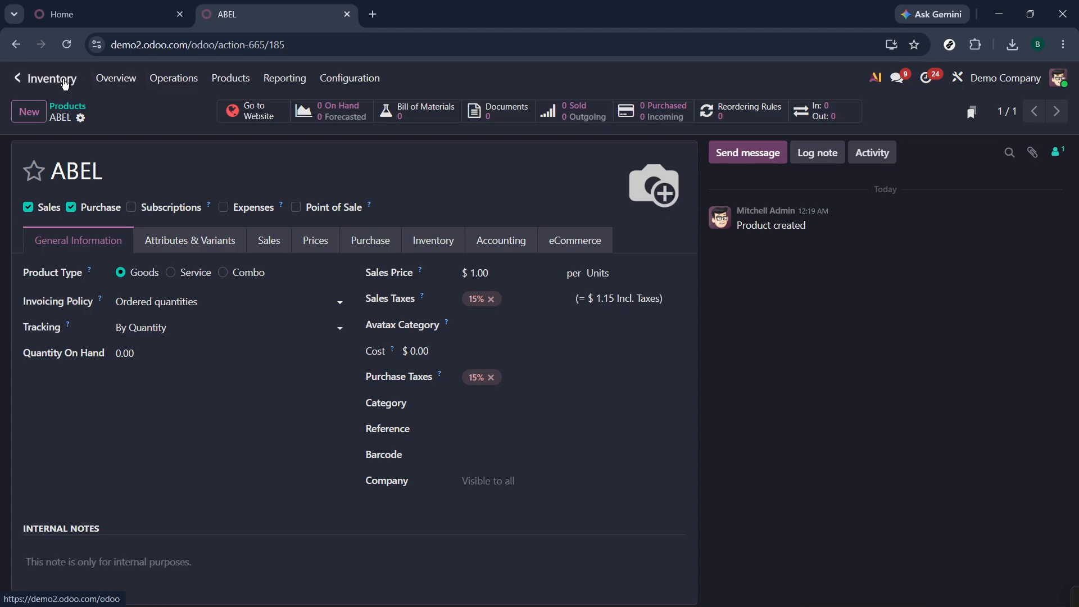
Add a new line for ABEL PRODUCT to the physical inventory list in the Inventory app
{"action": "left_click", "coordinate": [80, 83]}
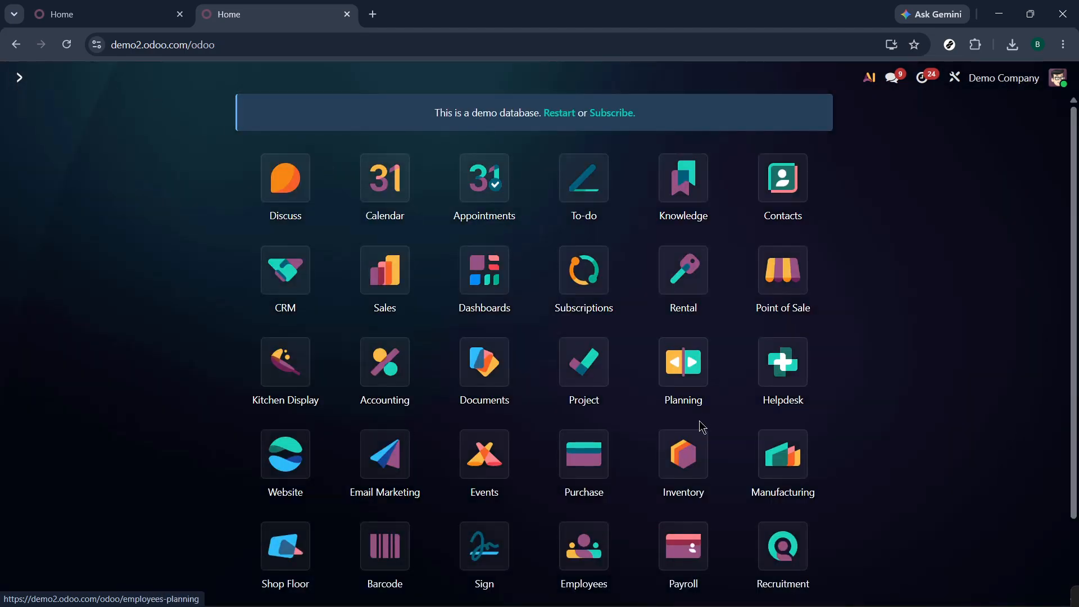
{"action": "left_click", "coordinate": [683, 454]}
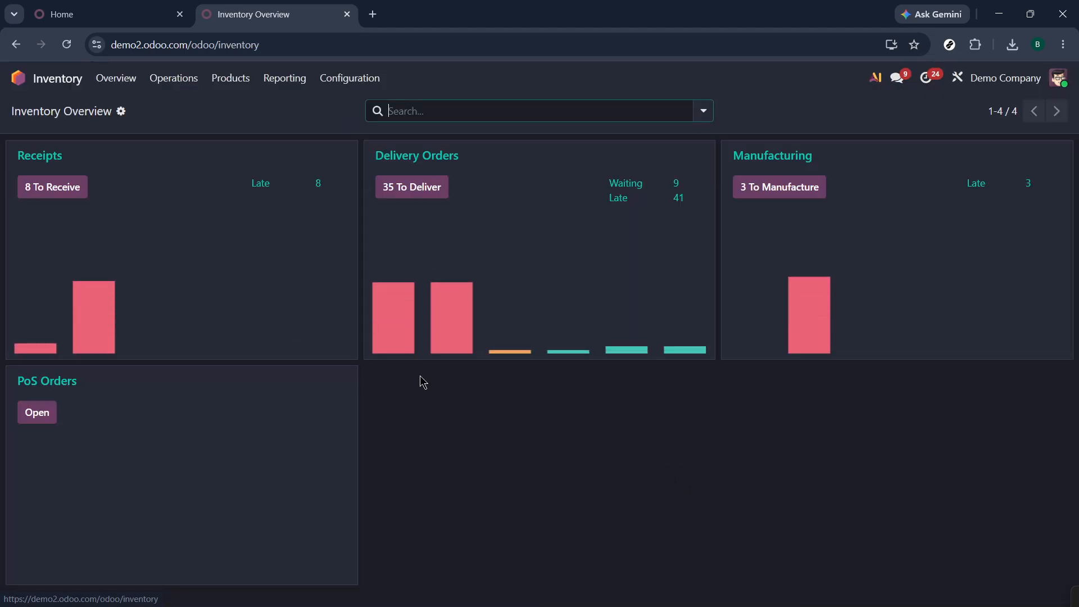
{"action": "left_click", "coordinate": [193, 81]}
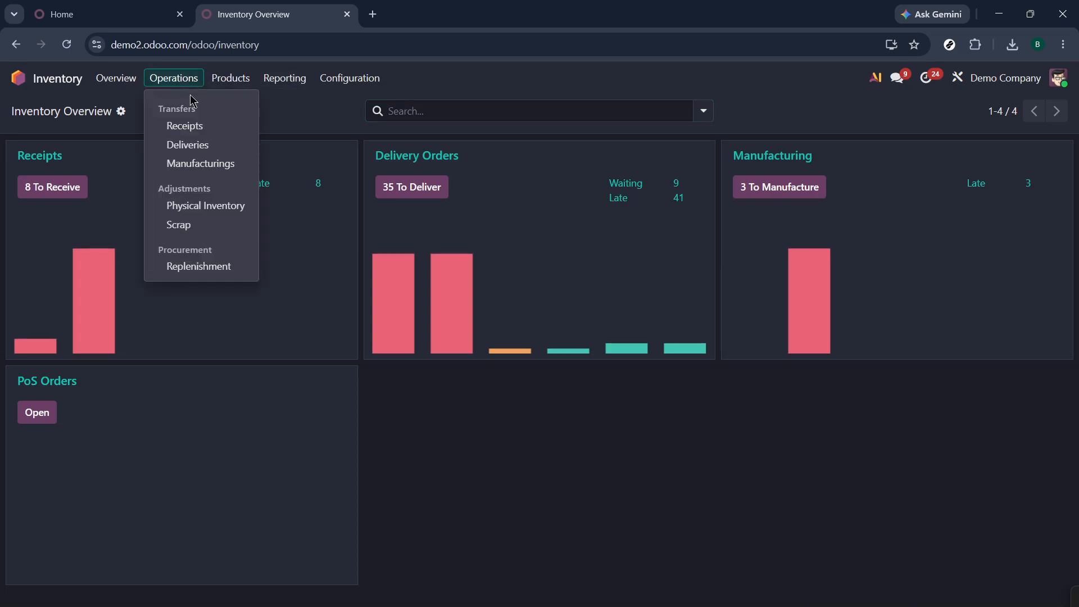
{"action": "left_click", "coordinate": [212, 206]}
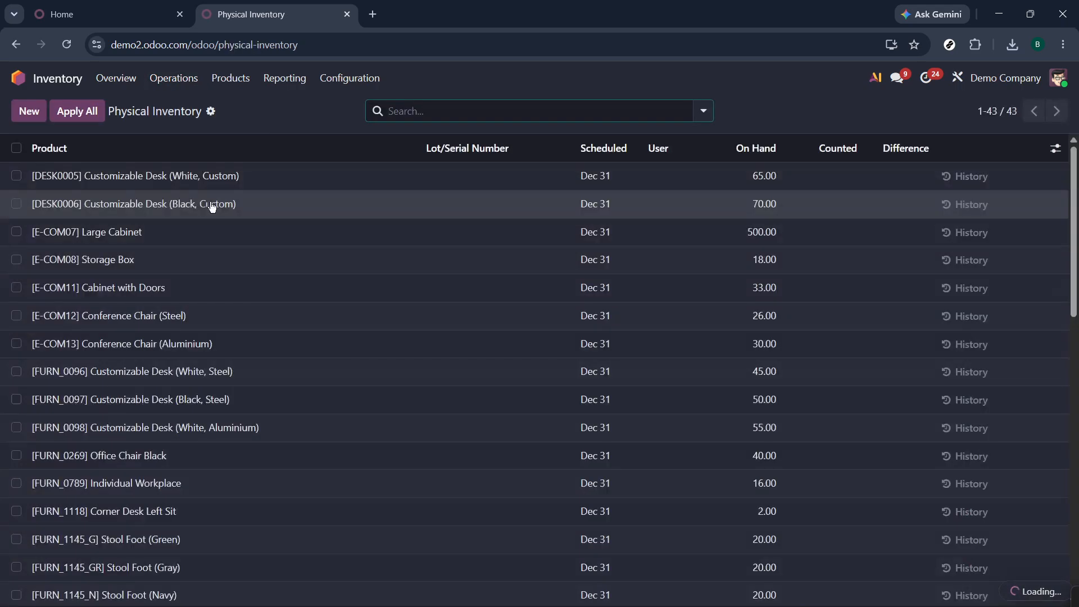
{"action": "left_click", "coordinate": [41, 123]}
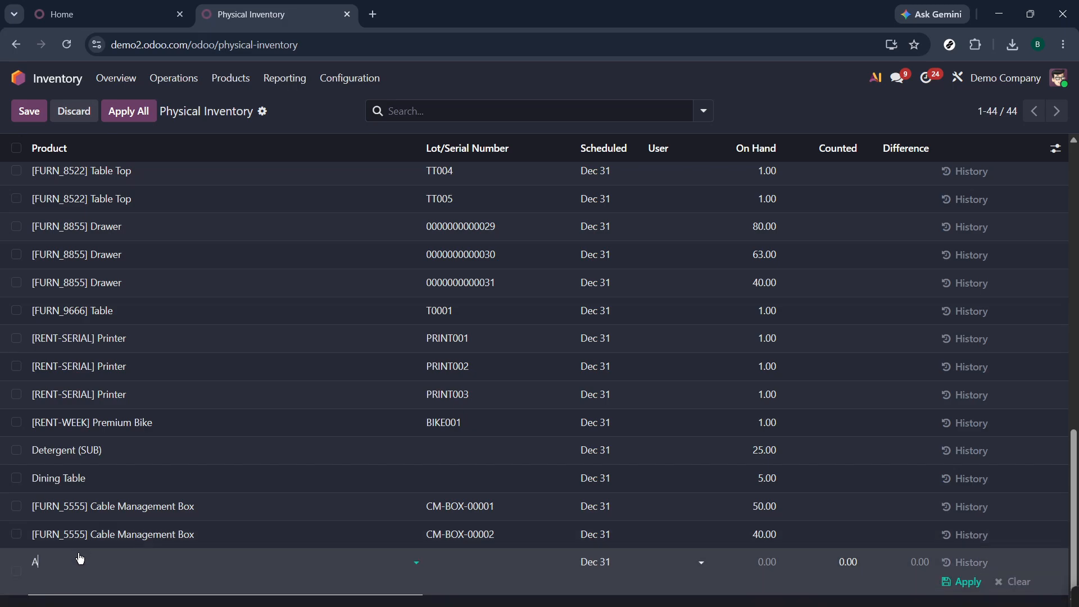
{"action": "type", "text": "BEL"}
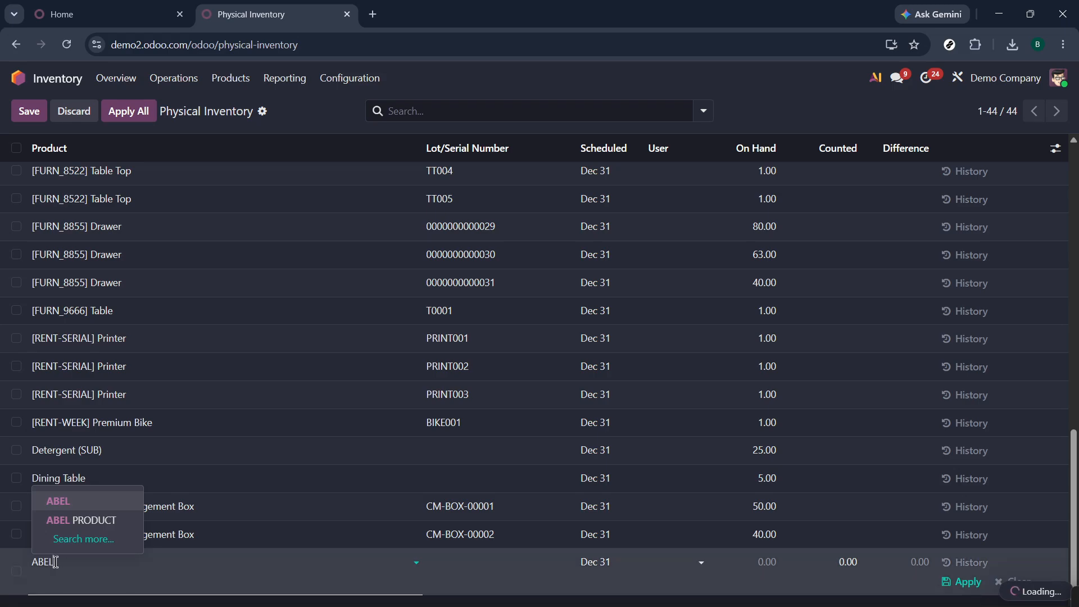
{"action": "left_click", "coordinate": [81, 520]}
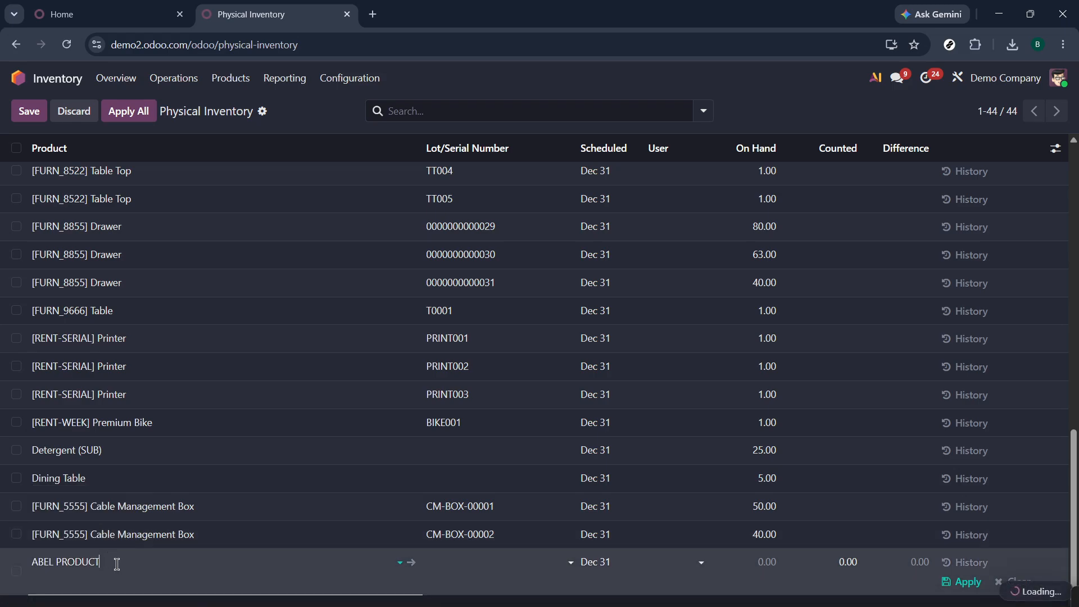
Try entering THRH as the line's lot number, set the counted quantity to 100 and apply the adjustment
{"action": "left_click", "coordinate": [468, 560]}
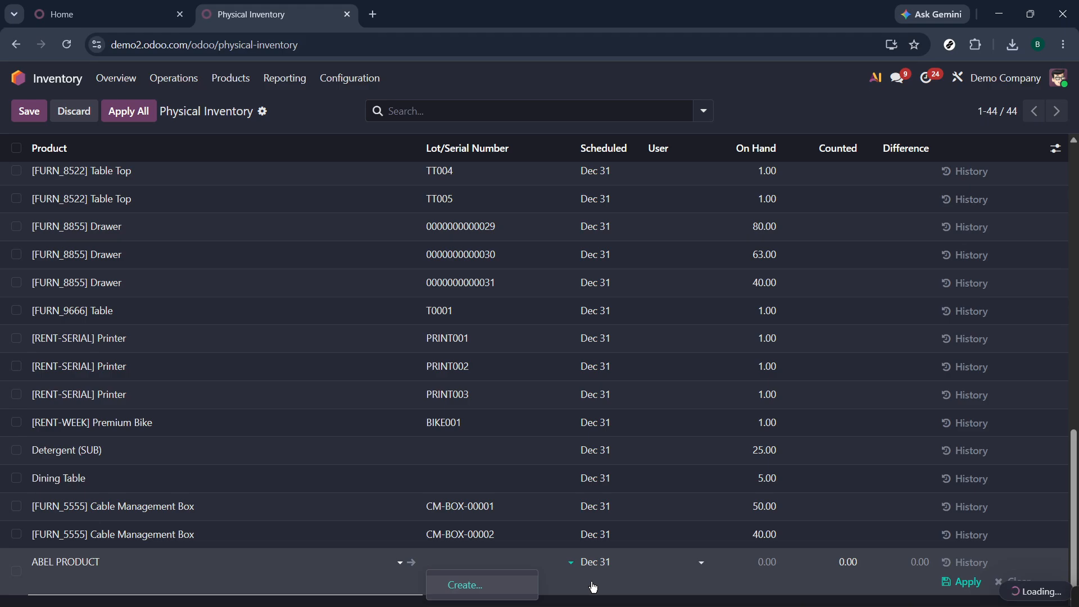
{"action": "type", "text": "THRH"}
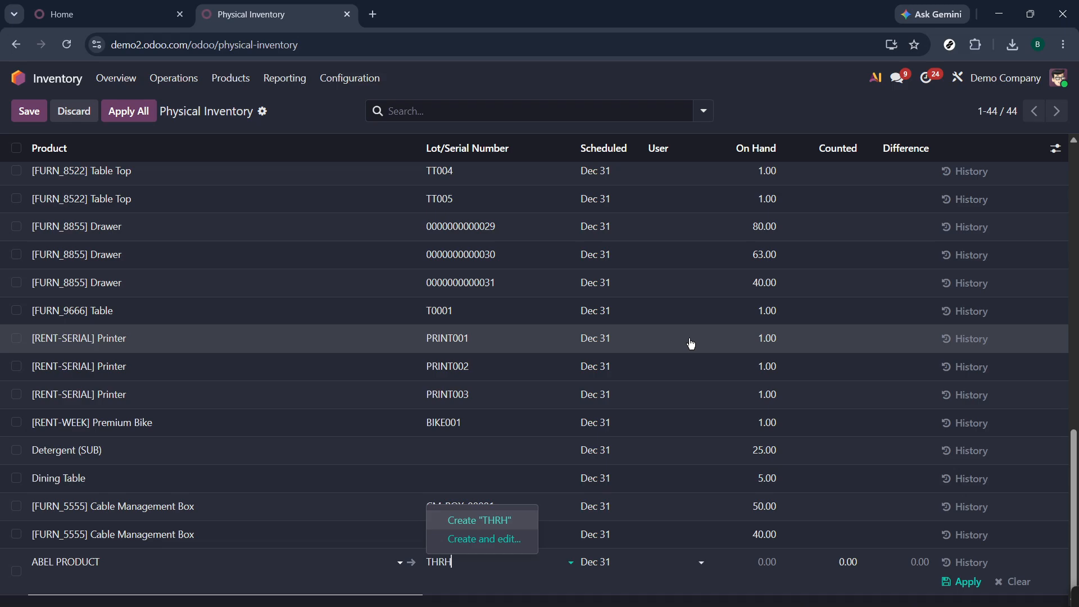
{"action": "left_click", "coordinate": [774, 567]}
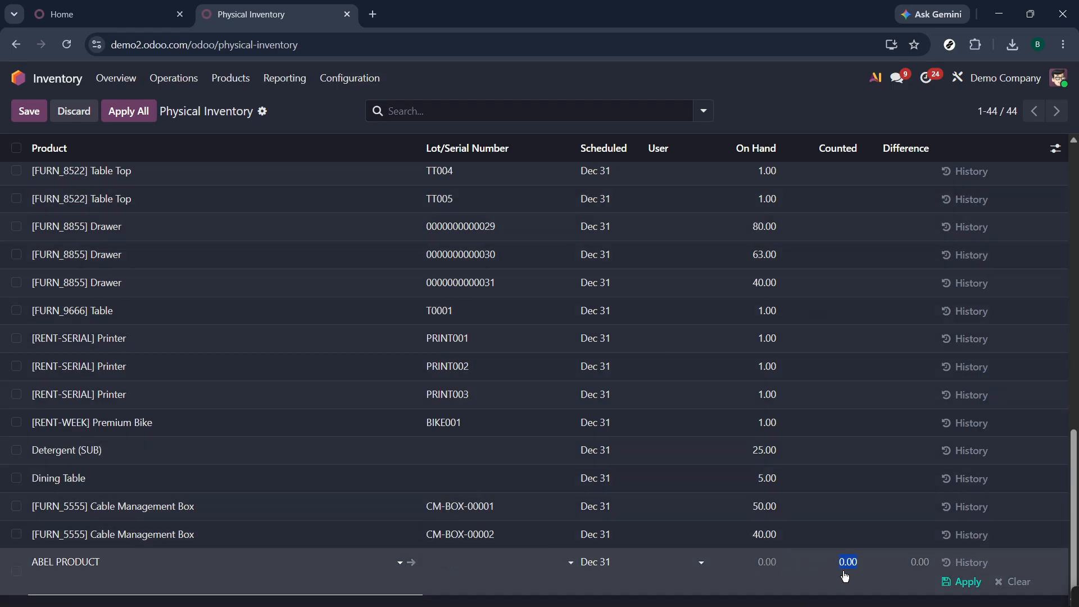
{"action": "left_click", "coordinate": [965, 588]}
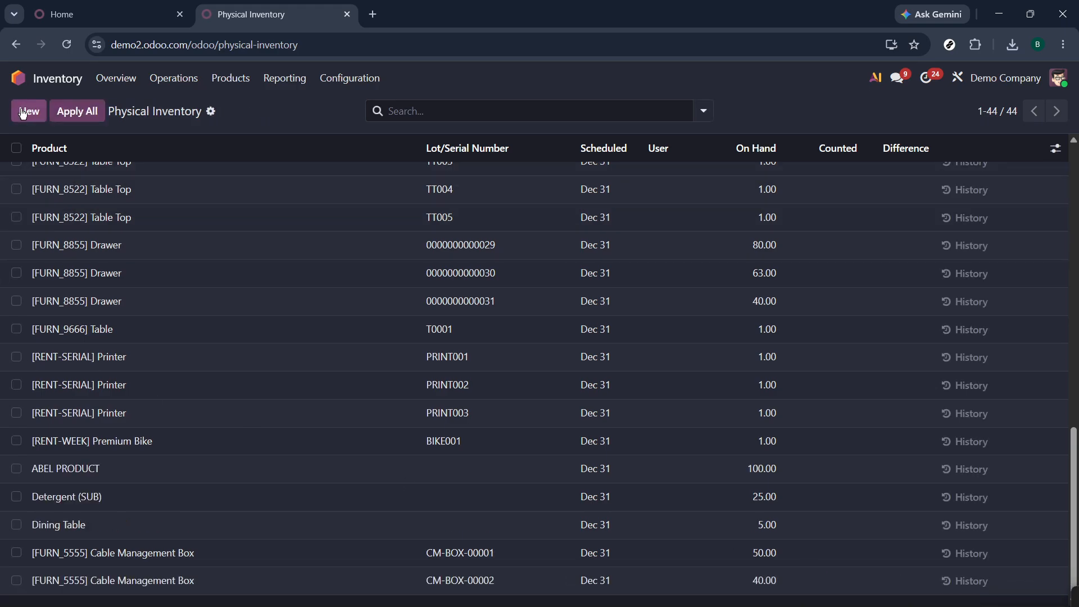
Leave the physical inventory list and open the Website app
{"action": "left_click", "coordinate": [24, 111]}
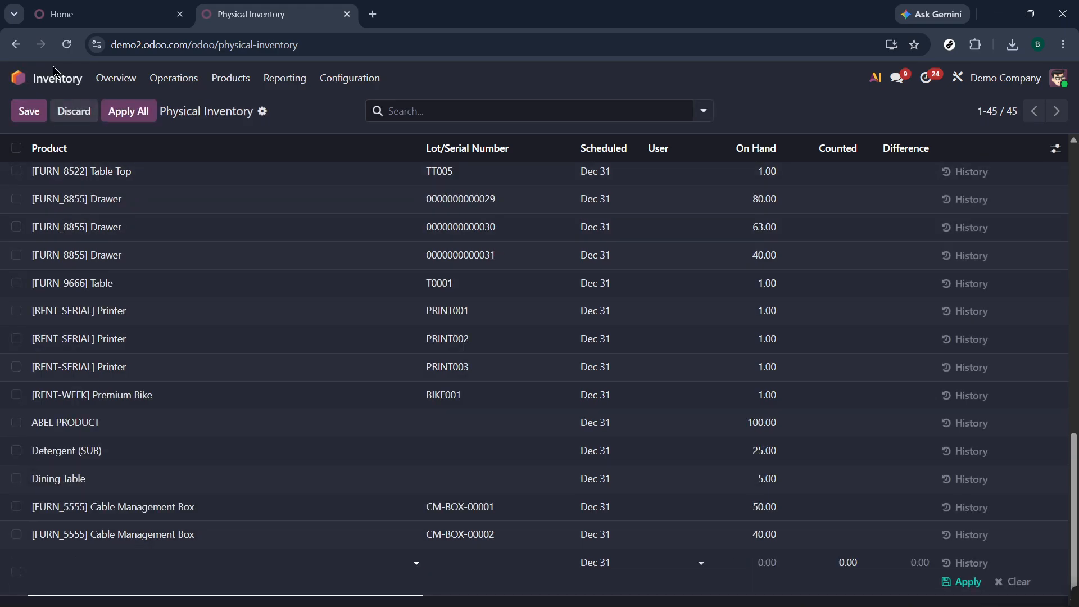
{"action": "left_click", "coordinate": [51, 77]}
{"action": "scroll", "coordinate": [536, 430], "scroll_direction": "down", "scroll_amount": 2}
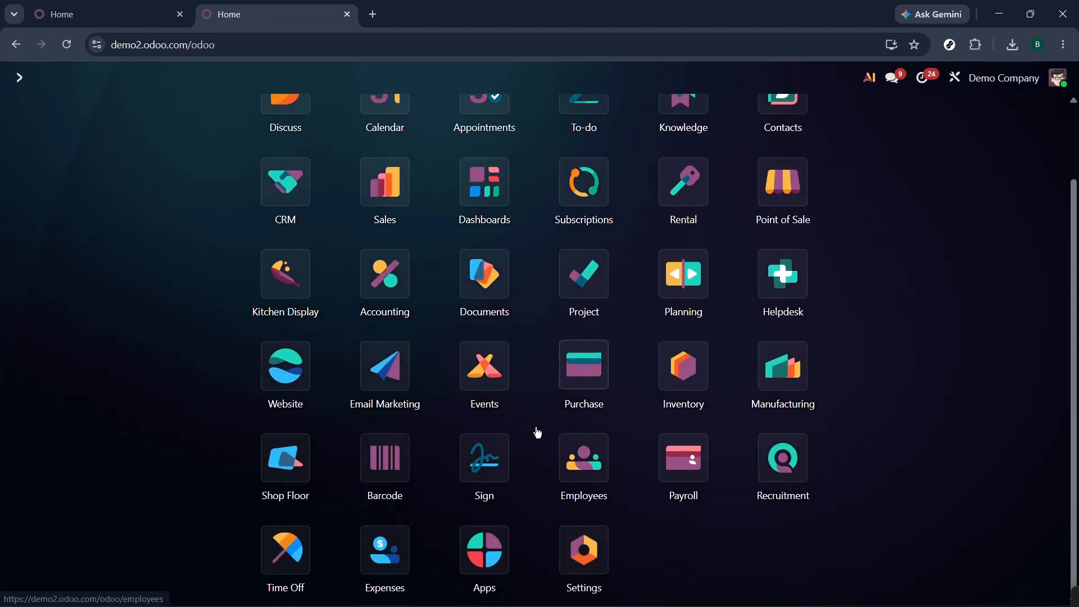
{"action": "left_click", "coordinate": [289, 377]}
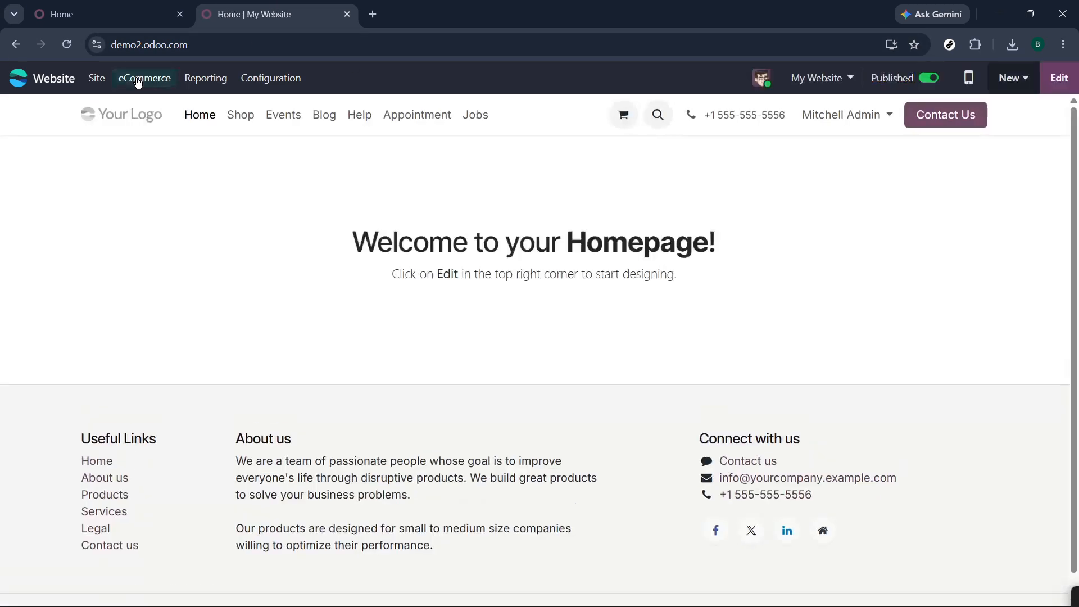
{"action": "left_click", "coordinate": [137, 79]}
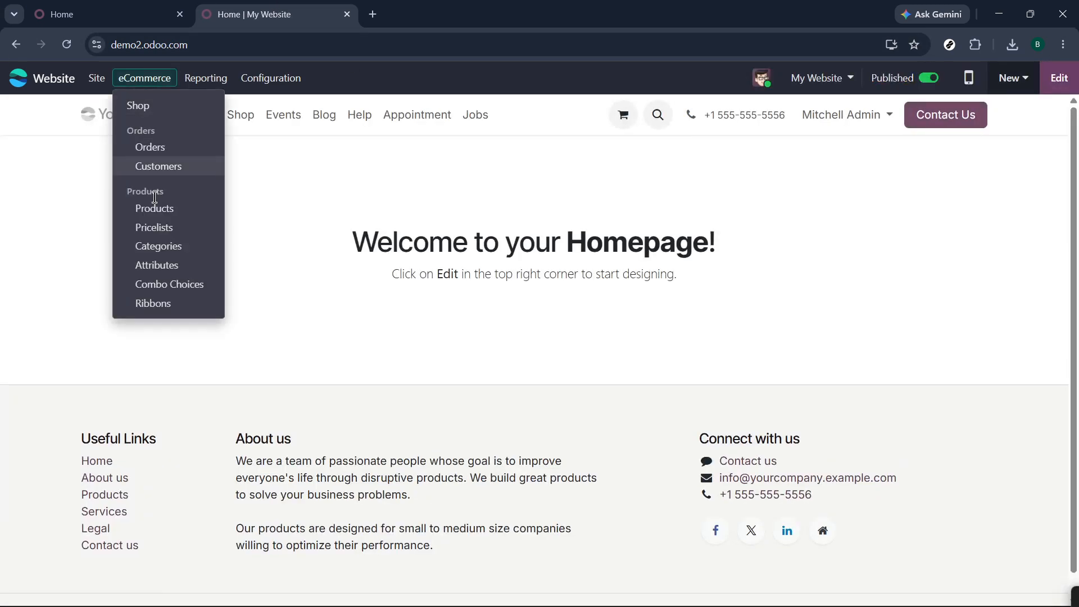
{"action": "left_click", "coordinate": [51, 169]}
{"action": "left_click", "coordinate": [54, 85]}
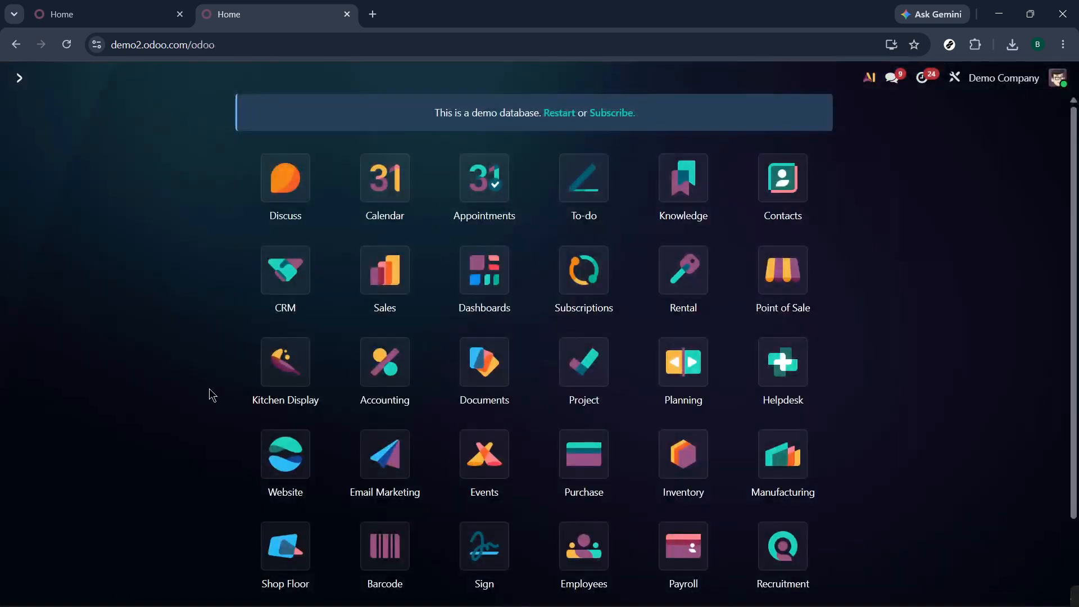
{"action": "left_click", "coordinate": [286, 450]}
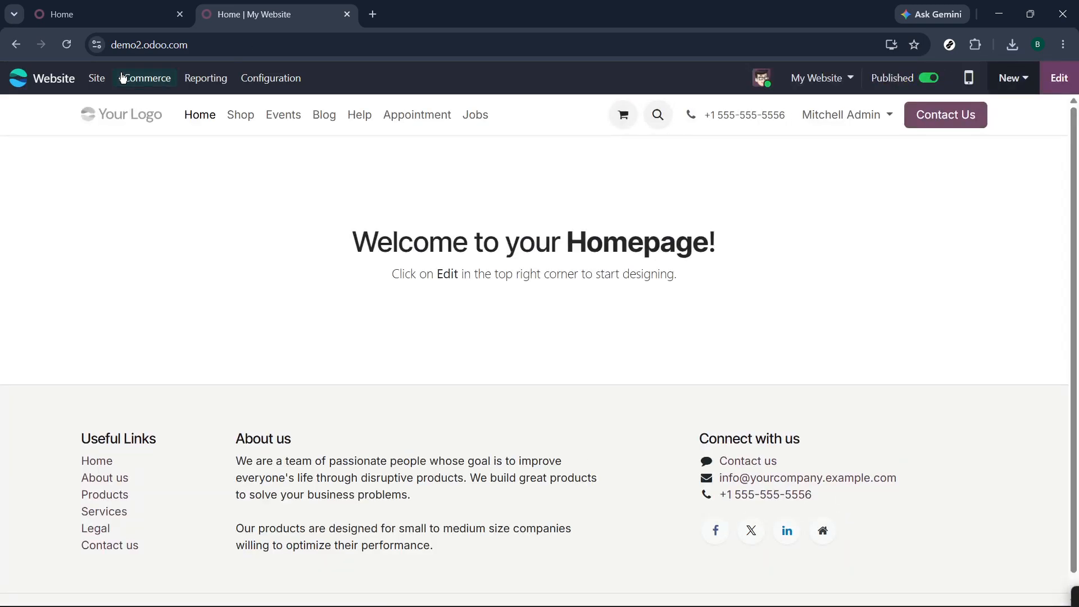
Open the eCommerce product list and search the published products for ABEL
{"action": "left_click", "coordinate": [123, 78]}
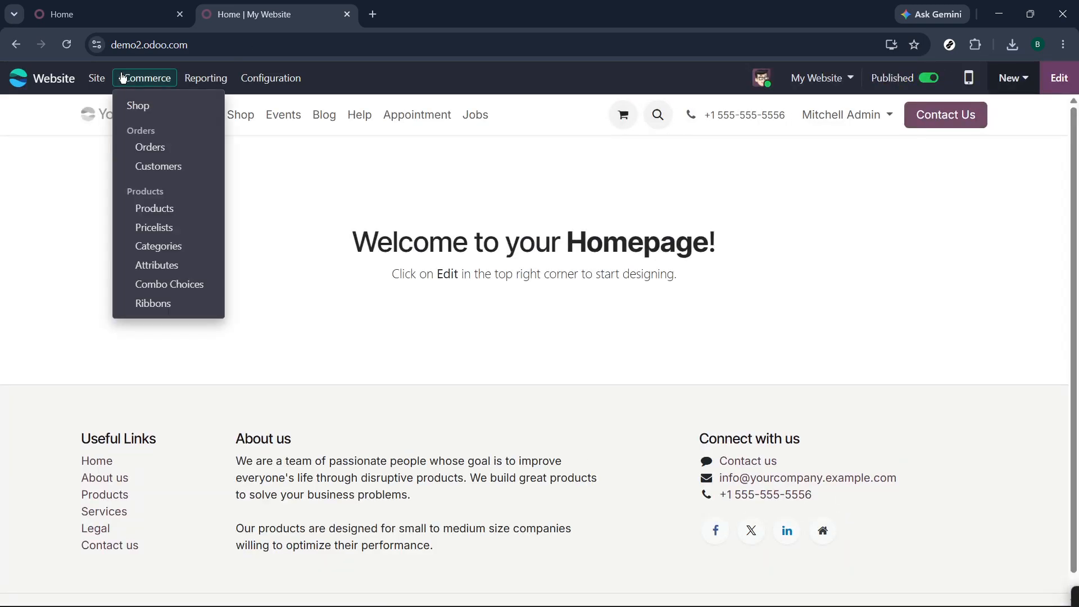
{"action": "left_click", "coordinate": [163, 216]}
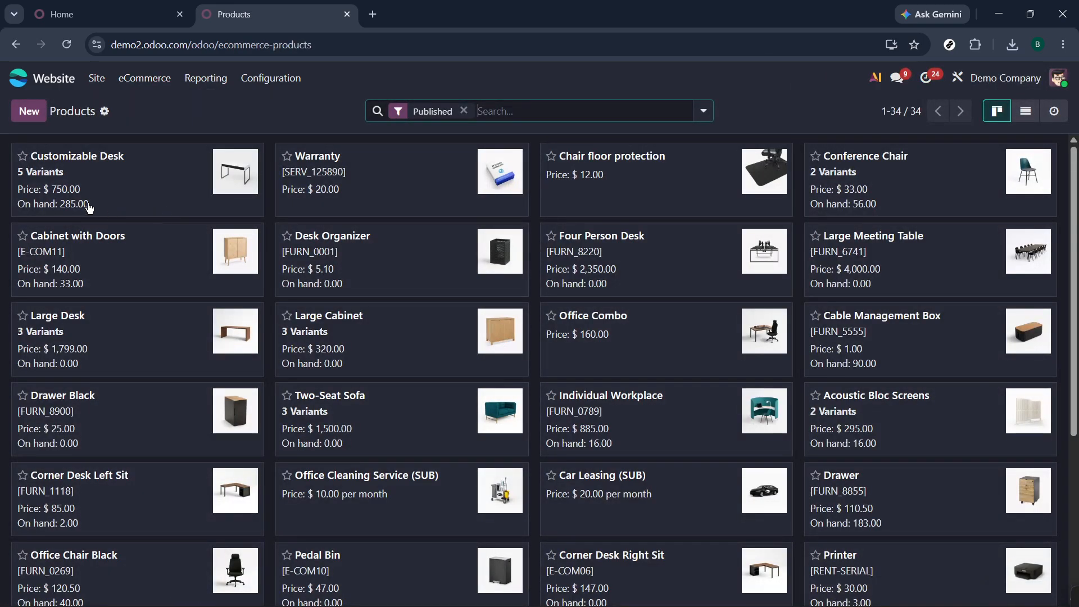
{"action": "left_click", "coordinate": [522, 110]}
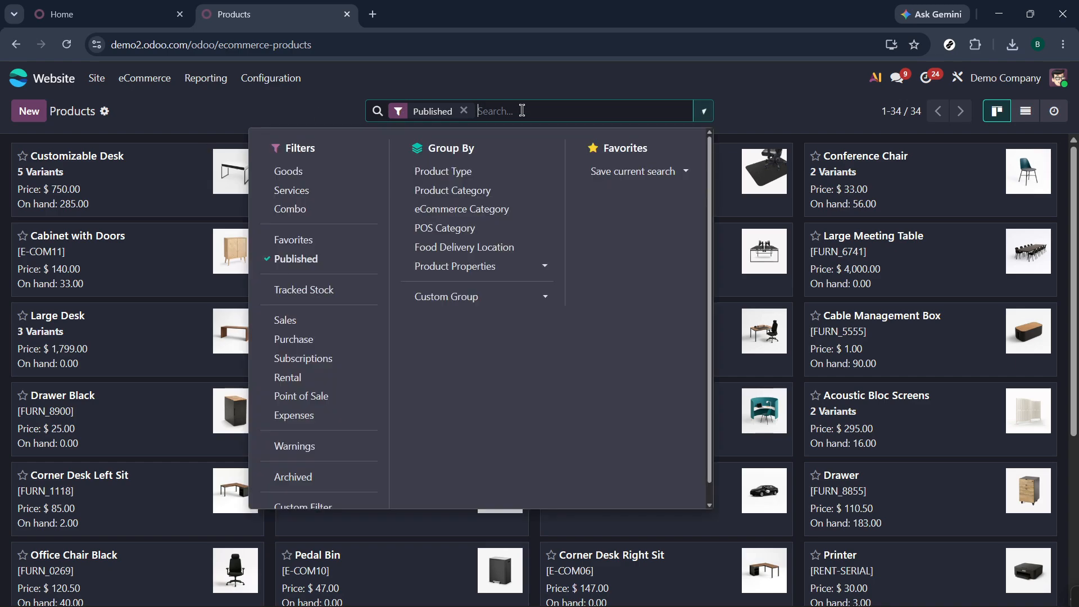
{"action": "type", "text": "ABEL"}
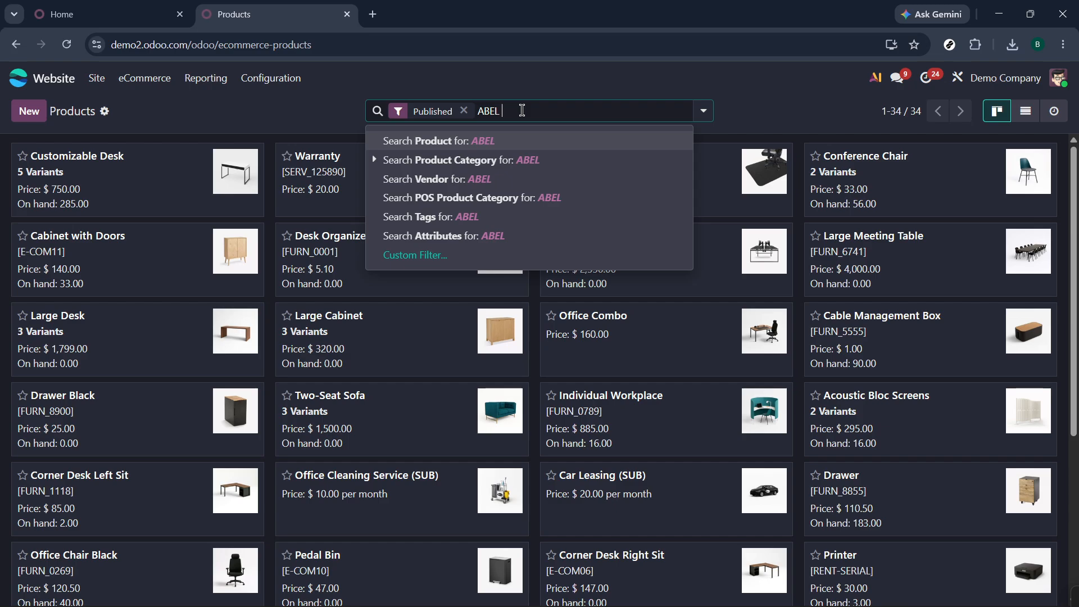
{"action": "key", "text": "Return"}
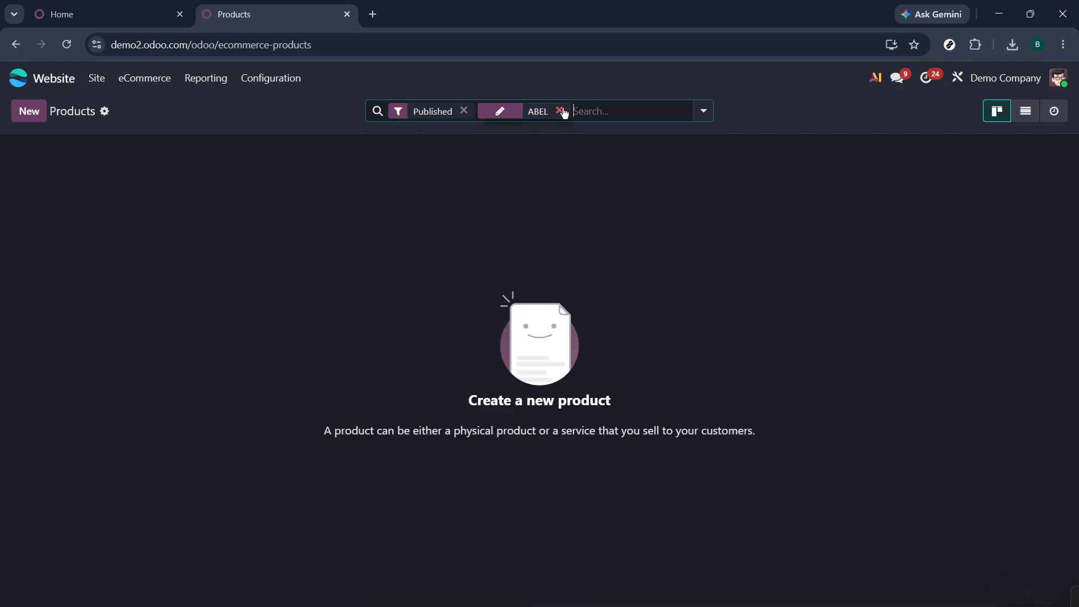
Clear the ABEL search and open the Office Chair Black product from the published products
{"action": "left_click", "coordinate": [560, 111]}
{"action": "scroll", "coordinate": [391, 319], "scroll_direction": "down", "scroll_amount": 3}
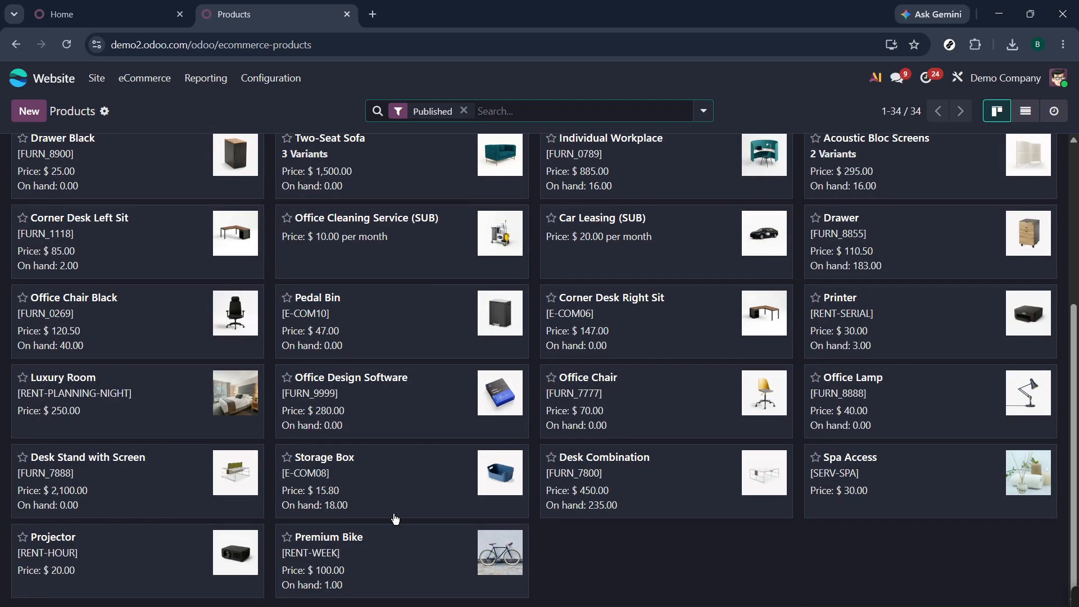
{"action": "left_click", "coordinate": [158, 321]}
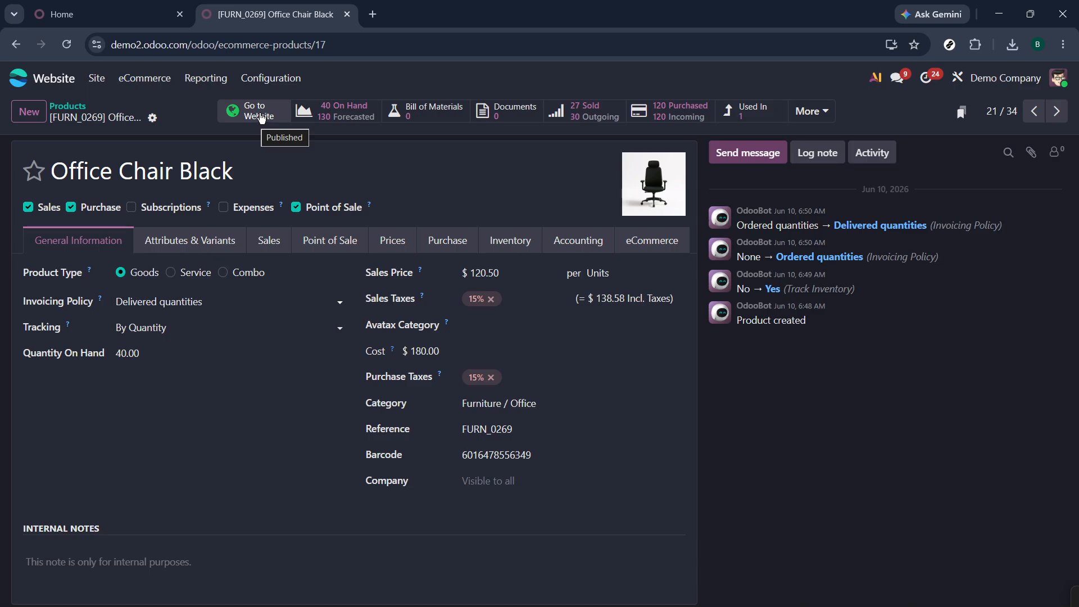
{"action": "left_click", "coordinate": [153, 119]}
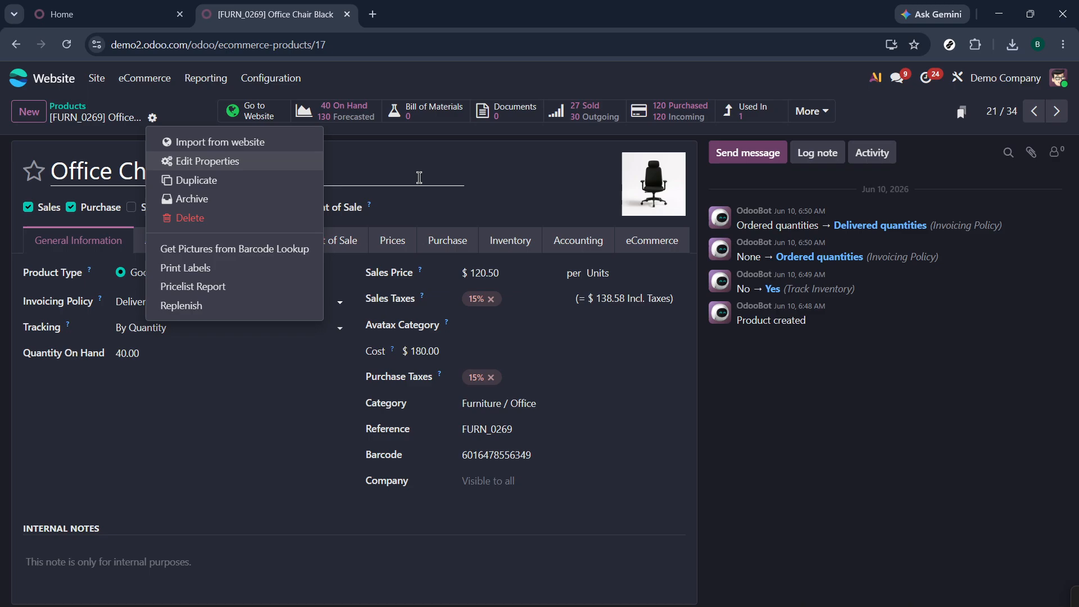
{"action": "left_click", "coordinate": [454, 178]}
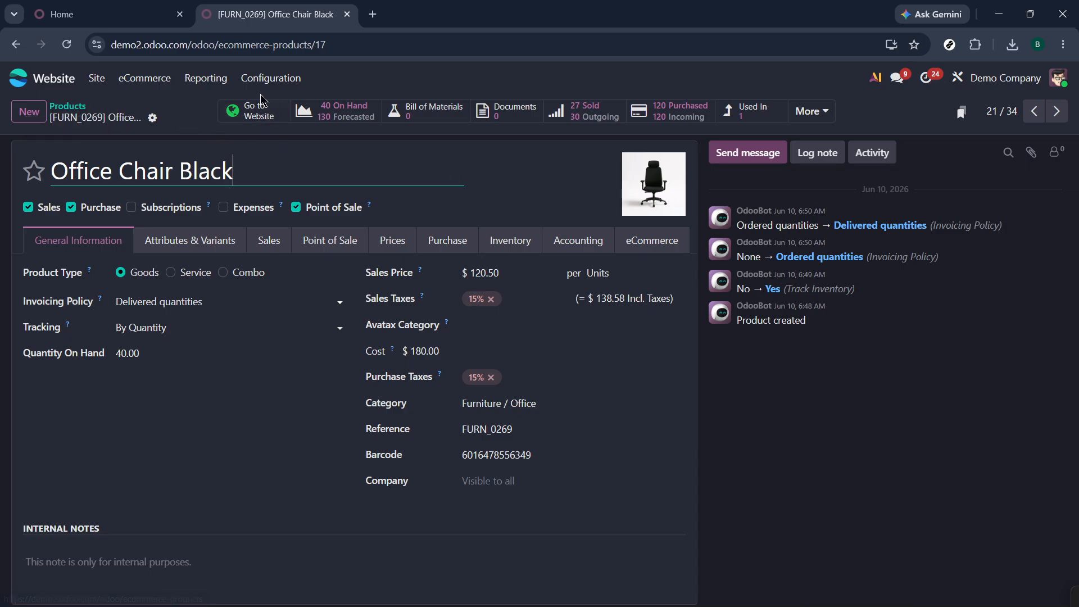
{"action": "left_click", "coordinate": [290, 82]}
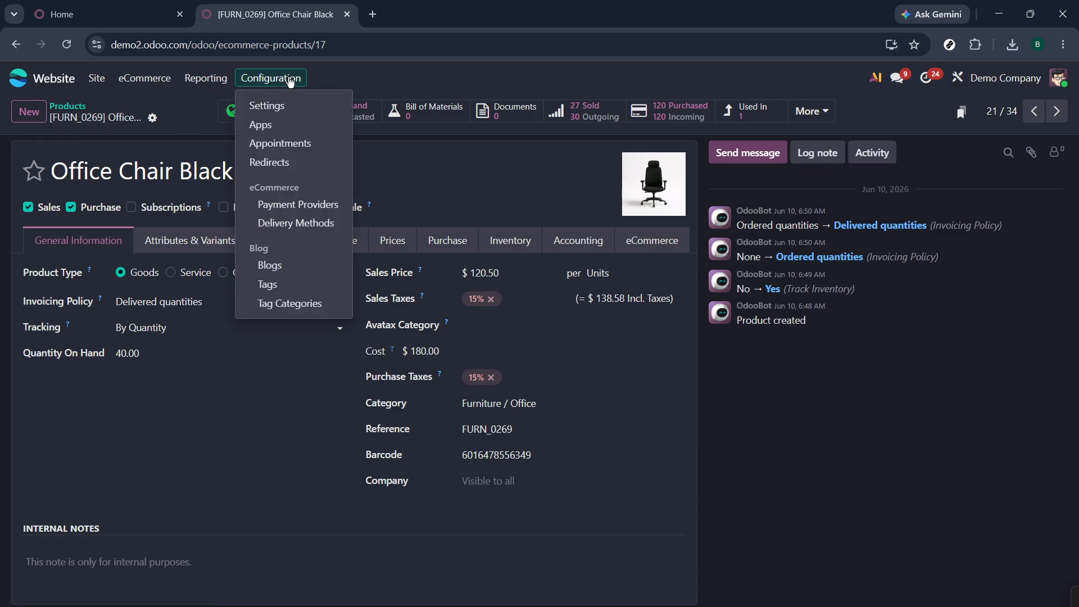
{"action": "left_click", "coordinate": [168, 105]}
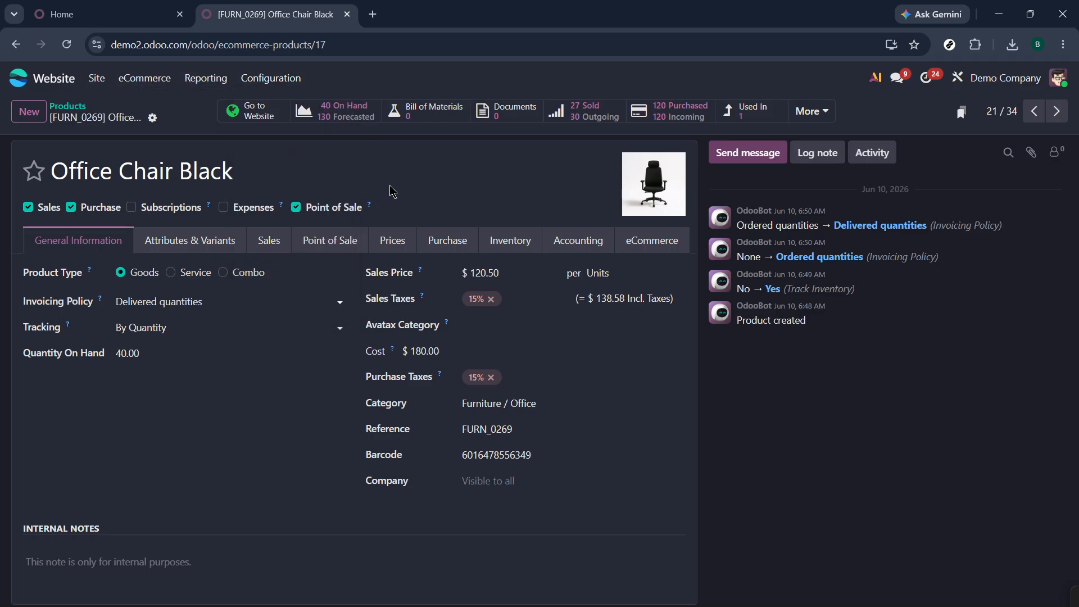
Go to the Office Chair Black product's page on the website
{"action": "left_click", "coordinate": [260, 115]}
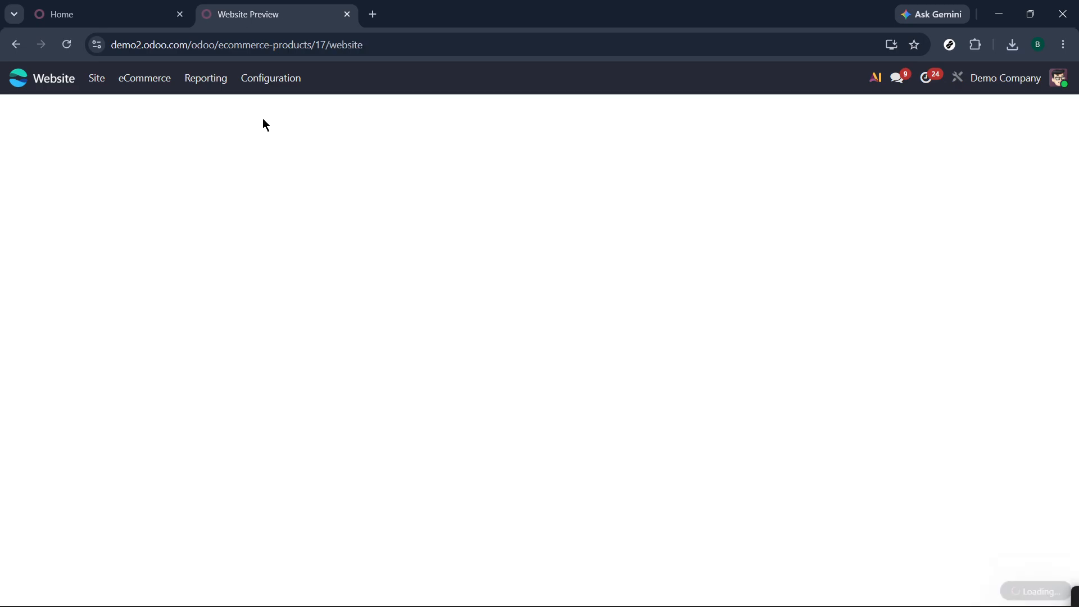